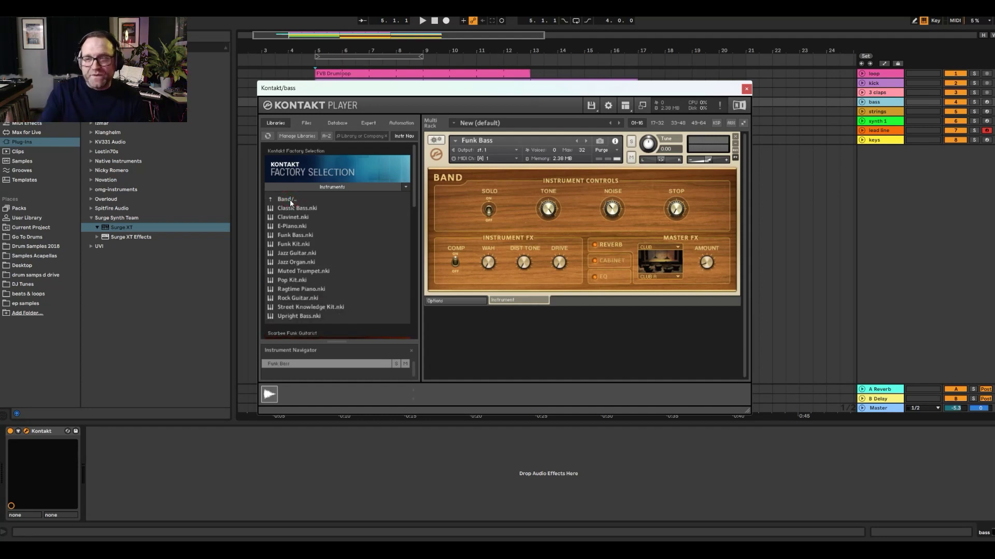
Close the Kontakt bass instrument and play the soloed bass track from bar 5 with the arrangement loop enabled.
click(746, 89)
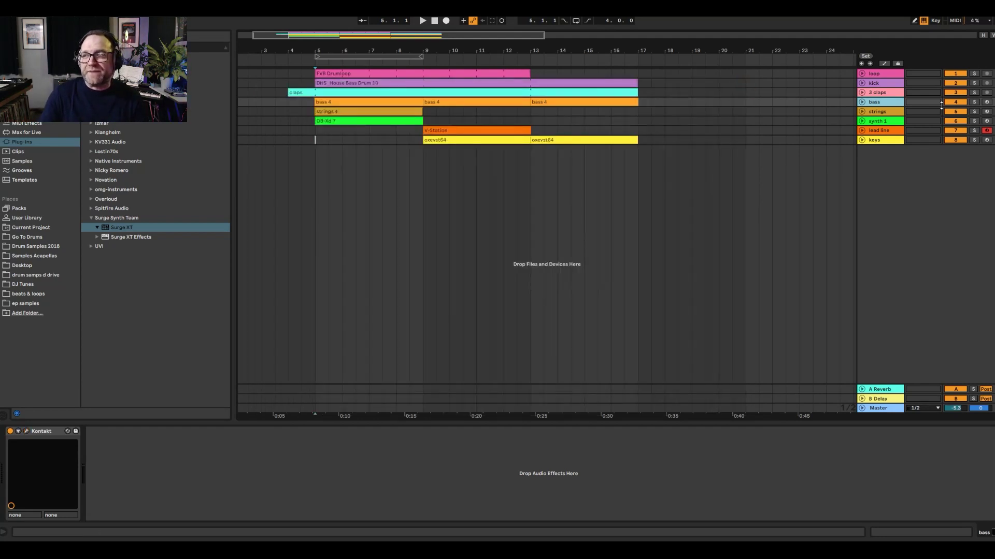
click(317, 110)
key(space)
click(576, 20)
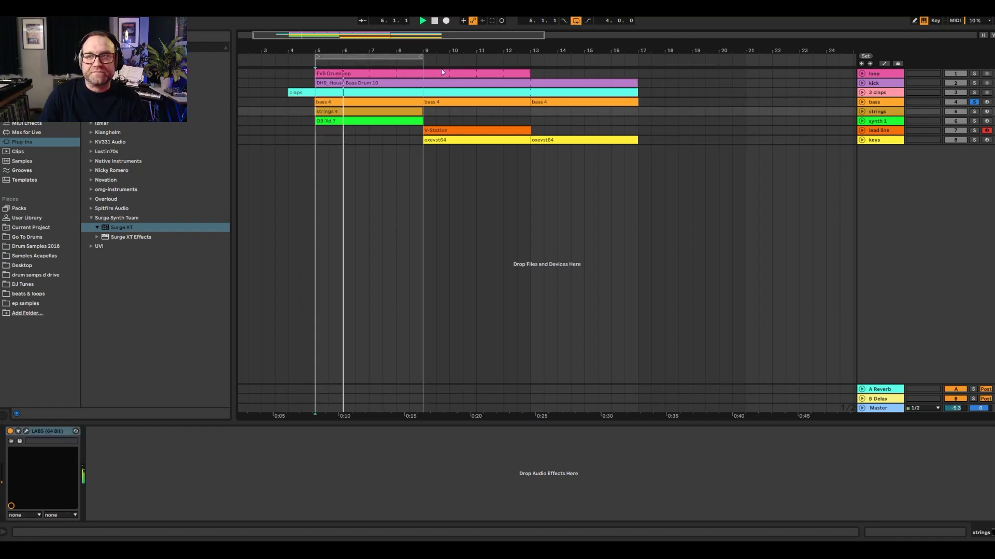
Audition the loop, kick and 3 claps tracks soloed alongside the bass, stopping playback and clearing the solos at the end.
click(974, 83)
click(974, 73)
click(974, 92)
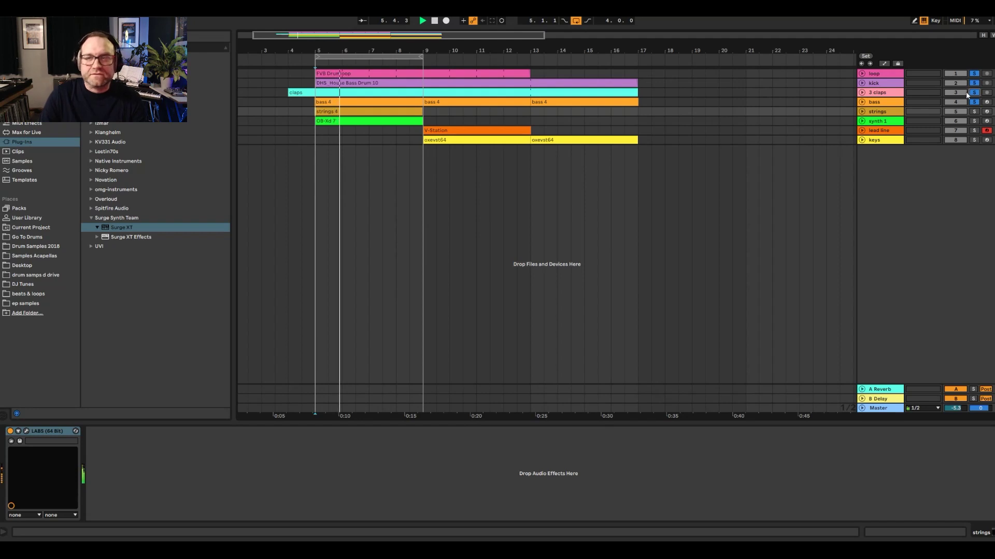
key(space)
click(973, 83)
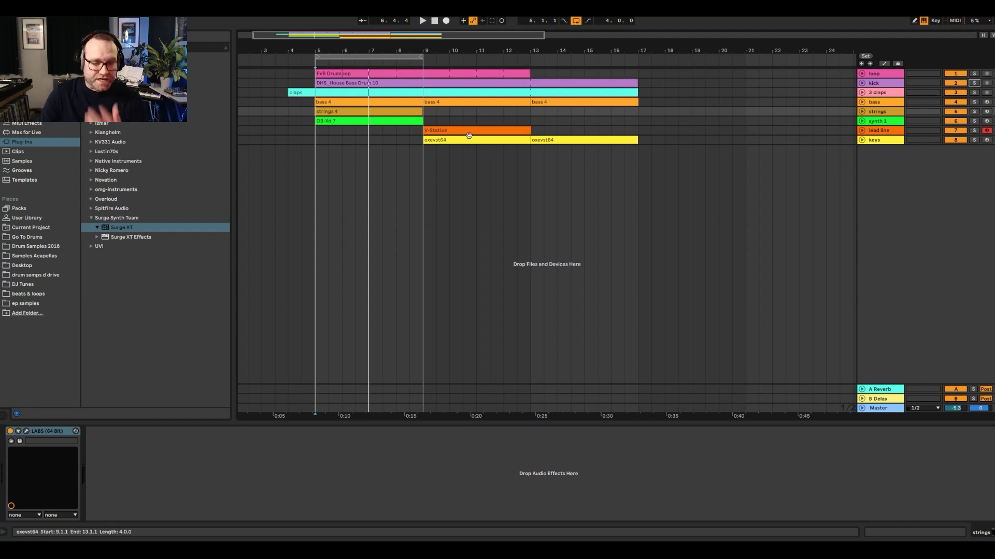
Select the strings track and arm it for recording.
click(886, 104)
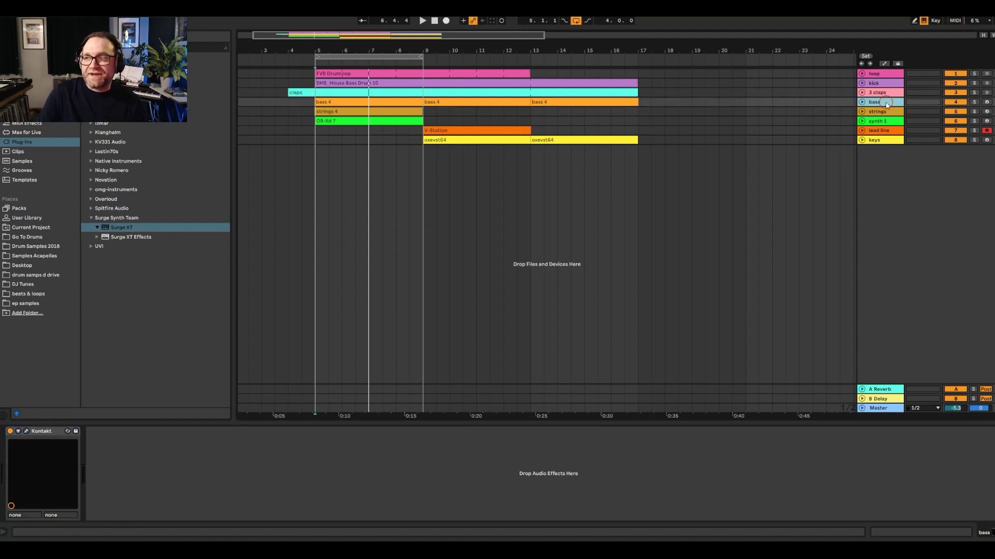
click(889, 115)
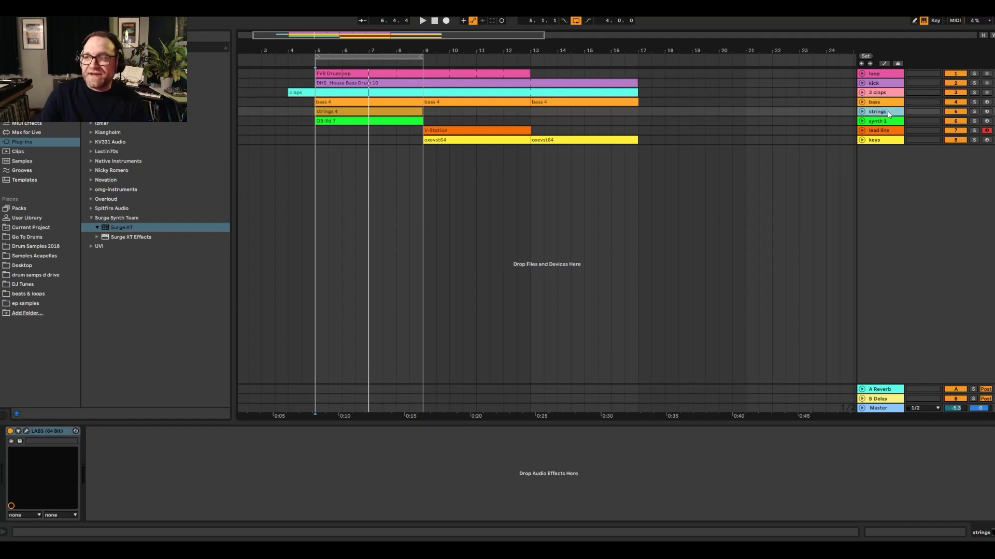
click(987, 111)
click(894, 112)
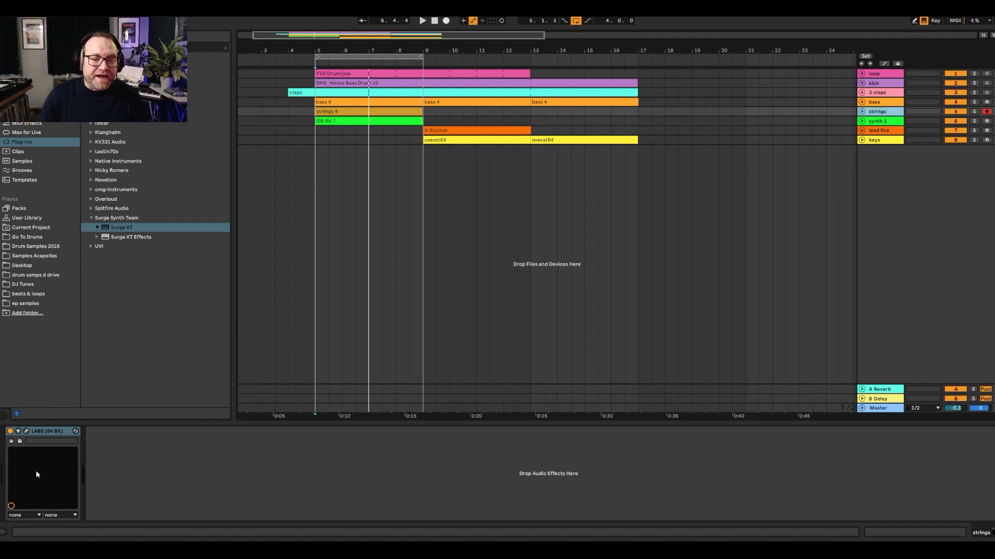
Open the LABS instrument on the strings track to view its Strings: Short preset, and close it again.
click(26, 432)
drag(285, 78, 308, 83)
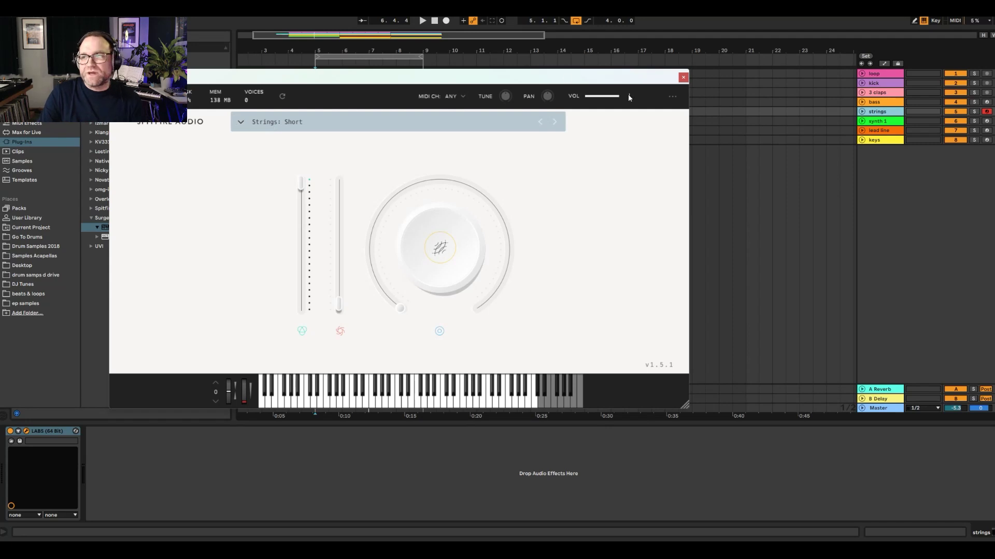
click(682, 76)
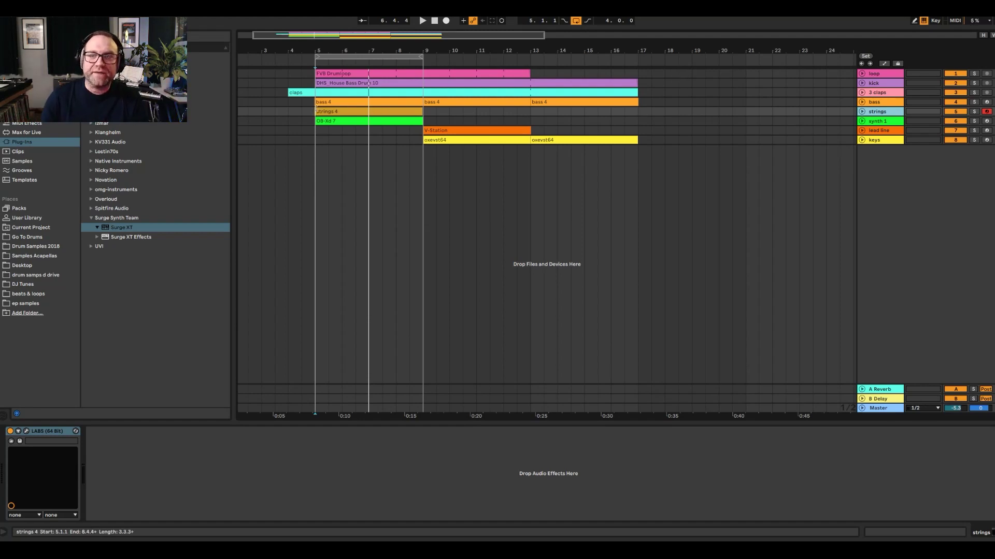
Play the strings track soloed, add the bass track to the solo, and clear both solos.
click(974, 111)
key(space)
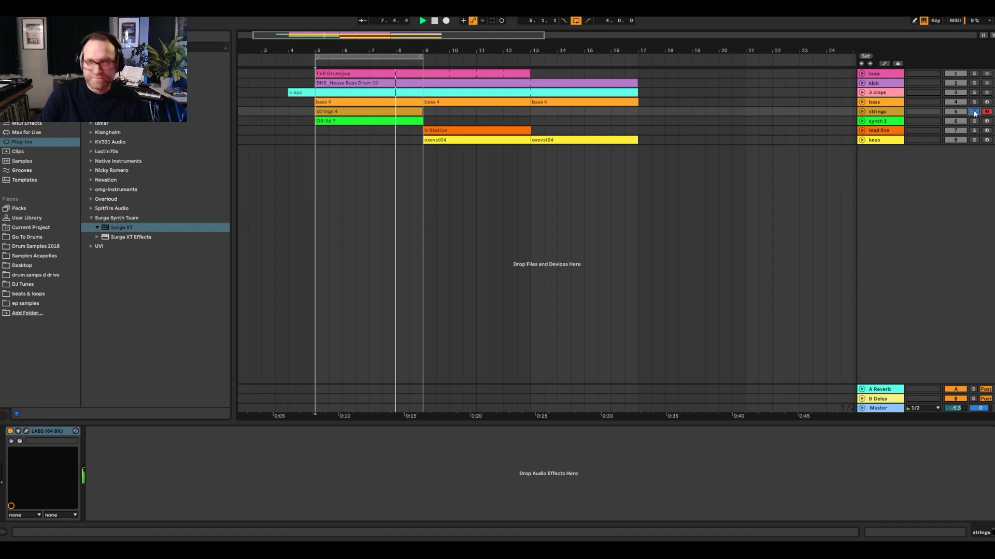
ctrl+click(977, 104)
click(974, 113)
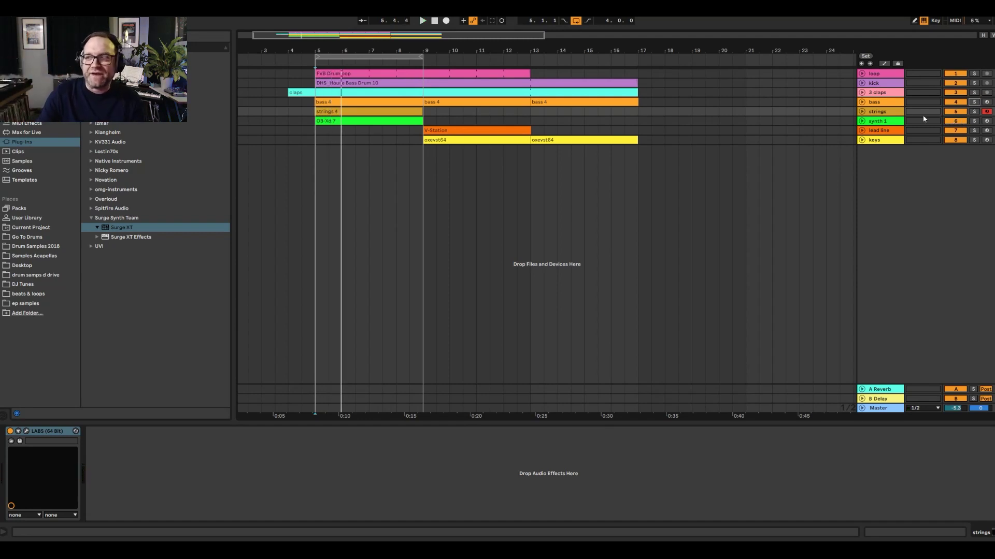
Reopen the strings track's LABS instrument for a brief look and close it.
click(888, 112)
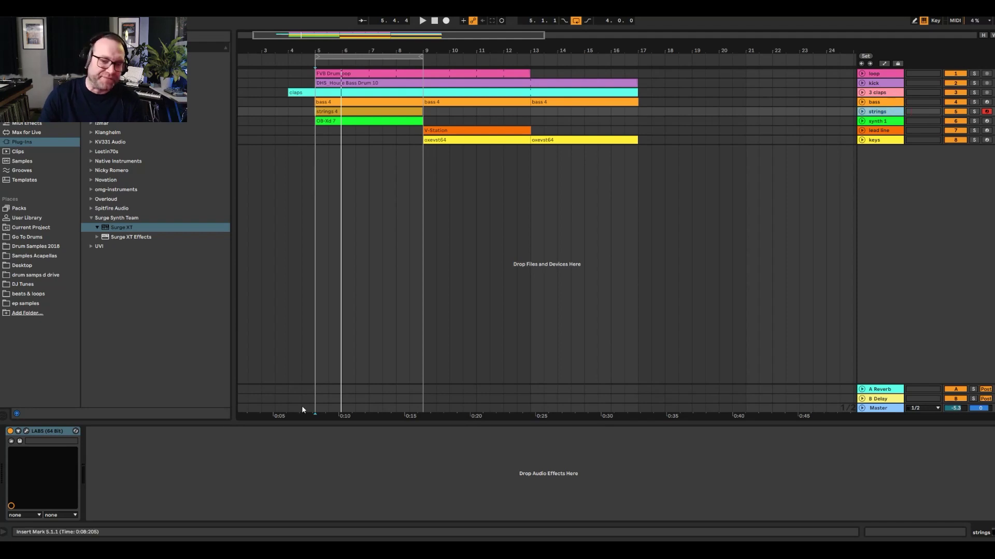
click(28, 433)
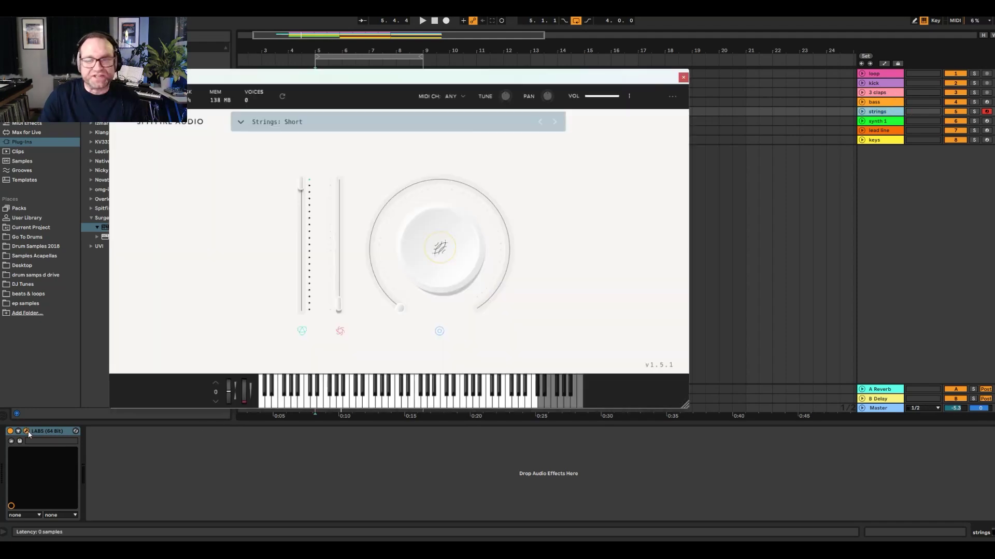
click(683, 78)
Solo the synth 1 track and examine its OB-Xd synthesizer and preset list without changing the preset.
click(319, 121)
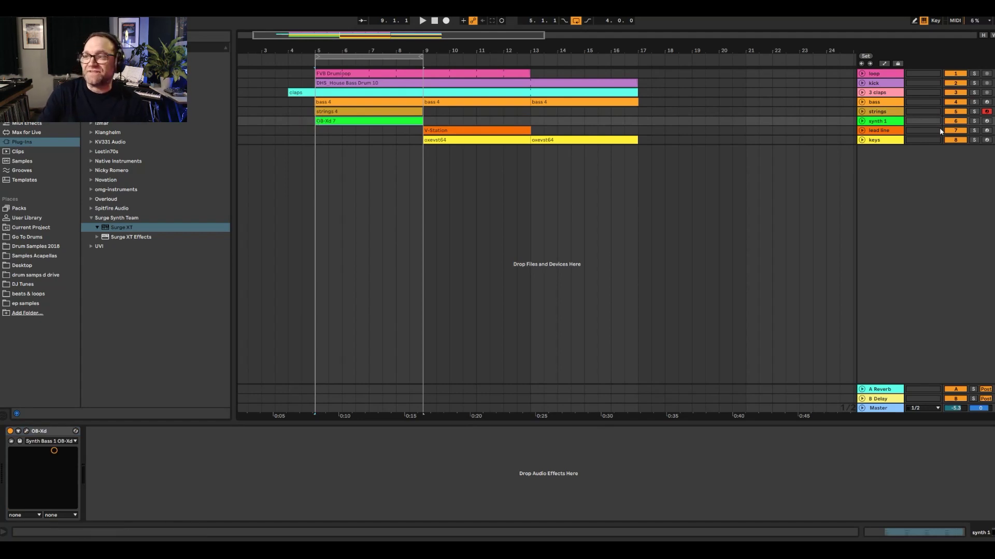
click(972, 122)
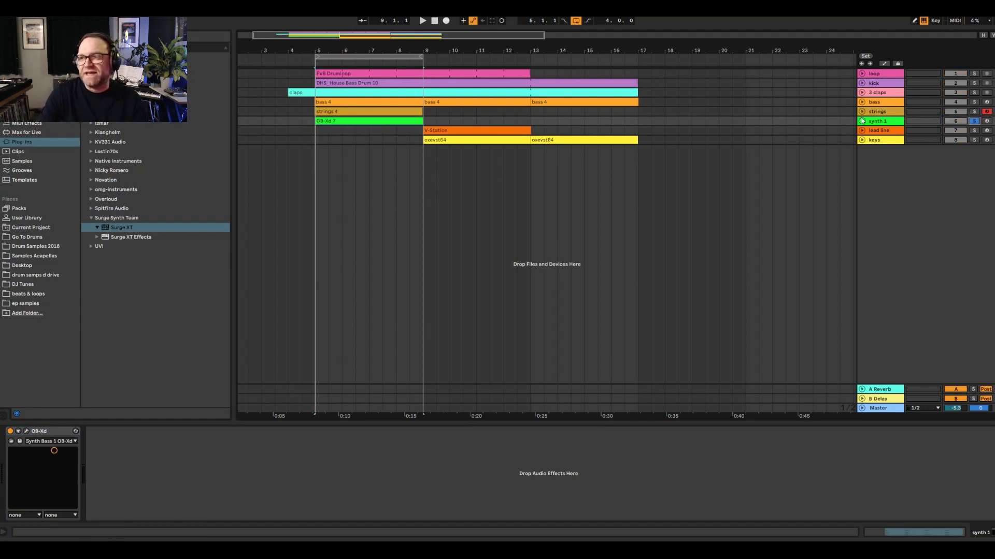
click(26, 431)
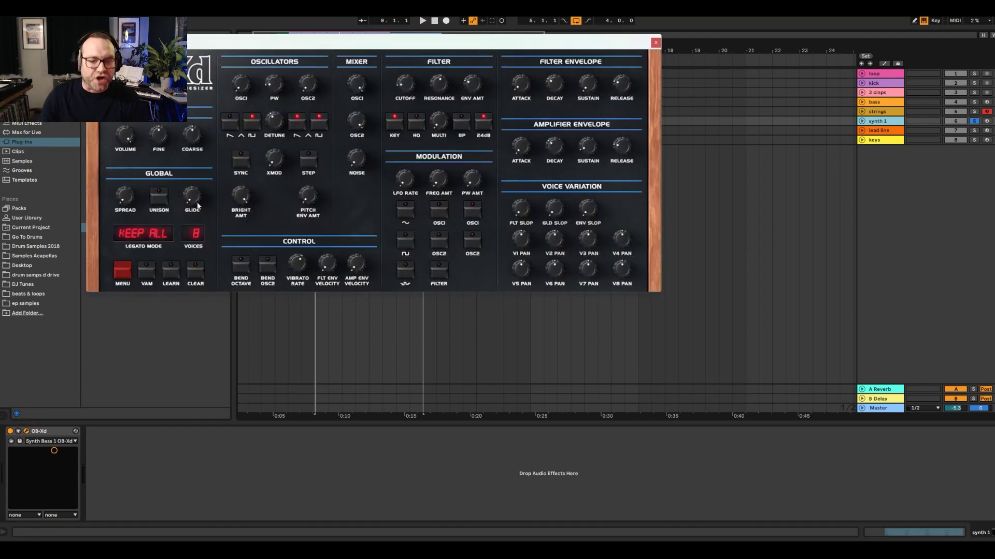
click(62, 442)
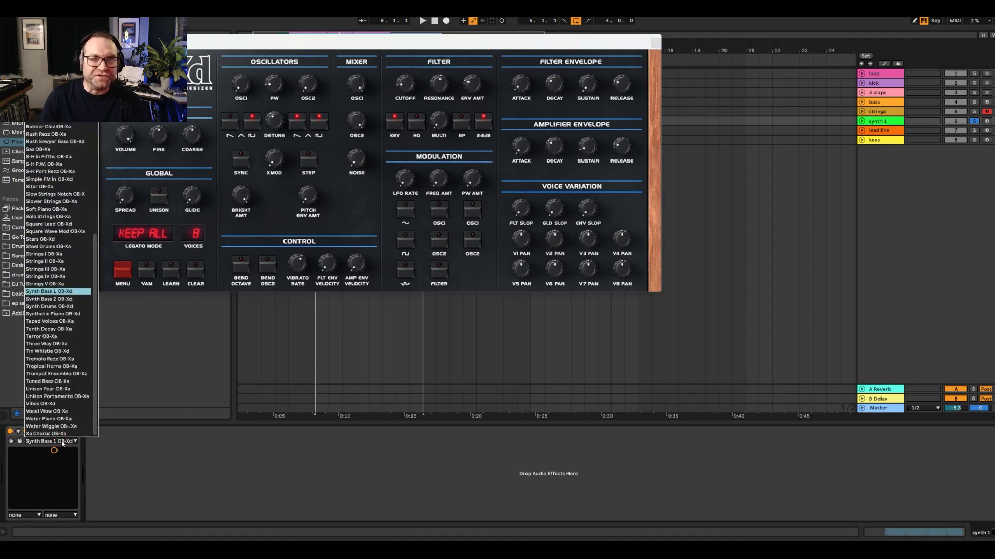
click(62, 441)
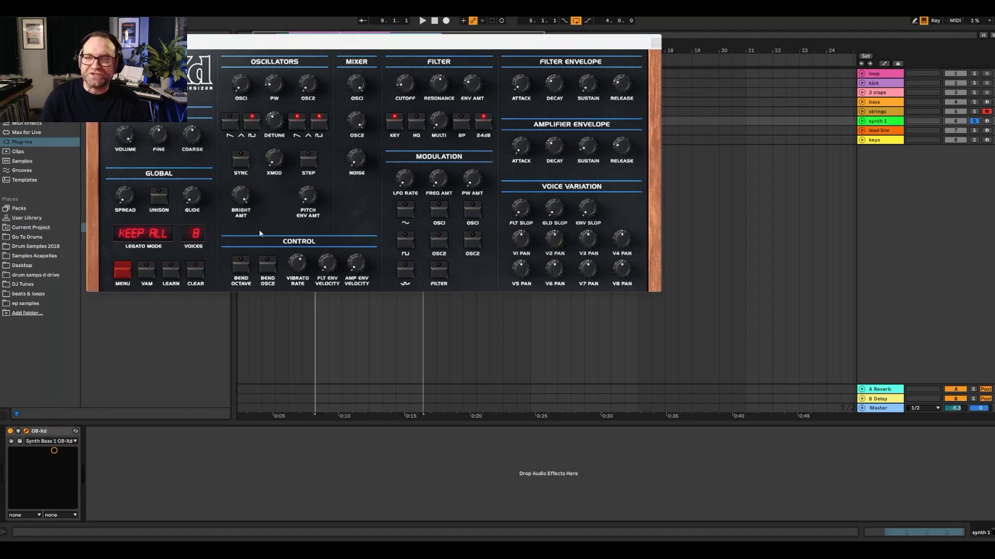
click(656, 44)
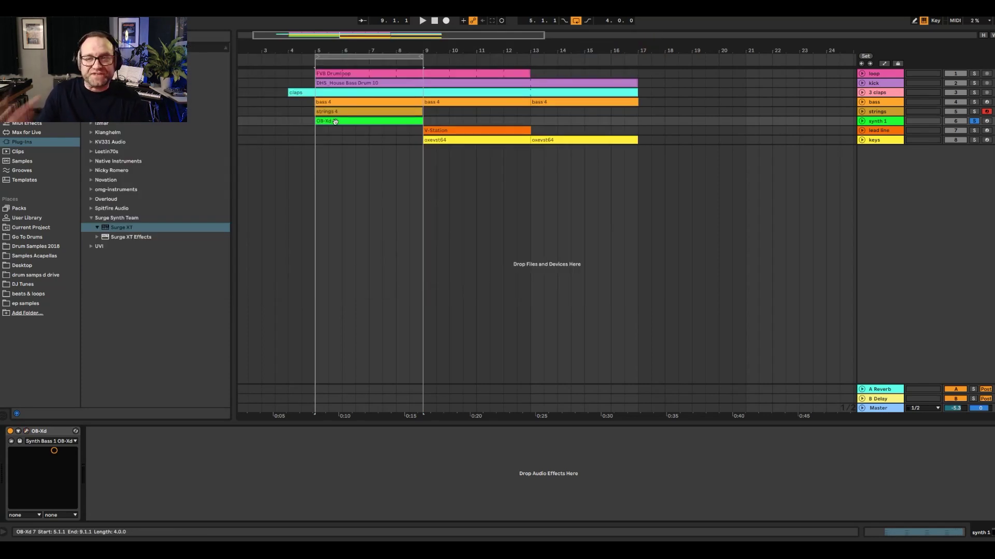
Play the soloed synth 1 track, alone and together with the strings track.
key(space)
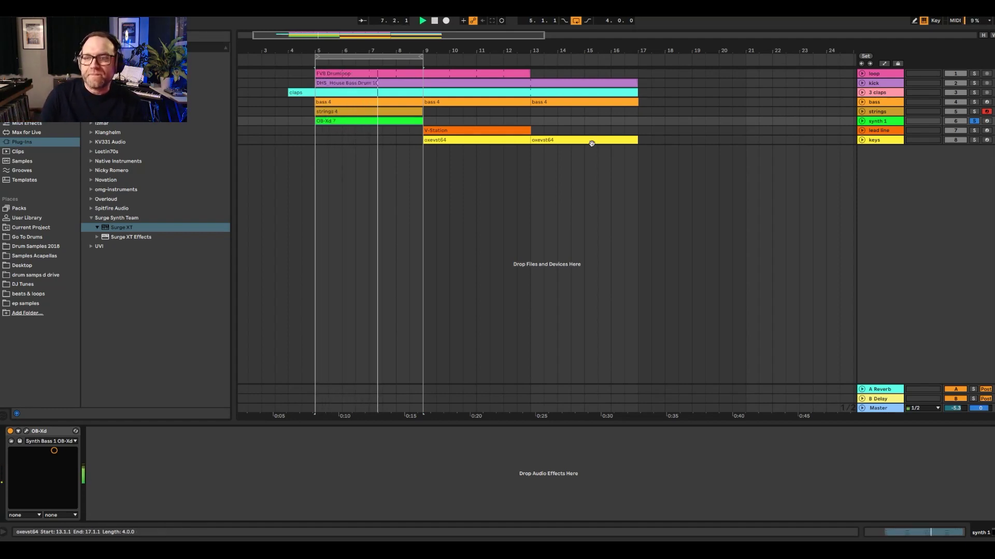
click(973, 112)
key(space)
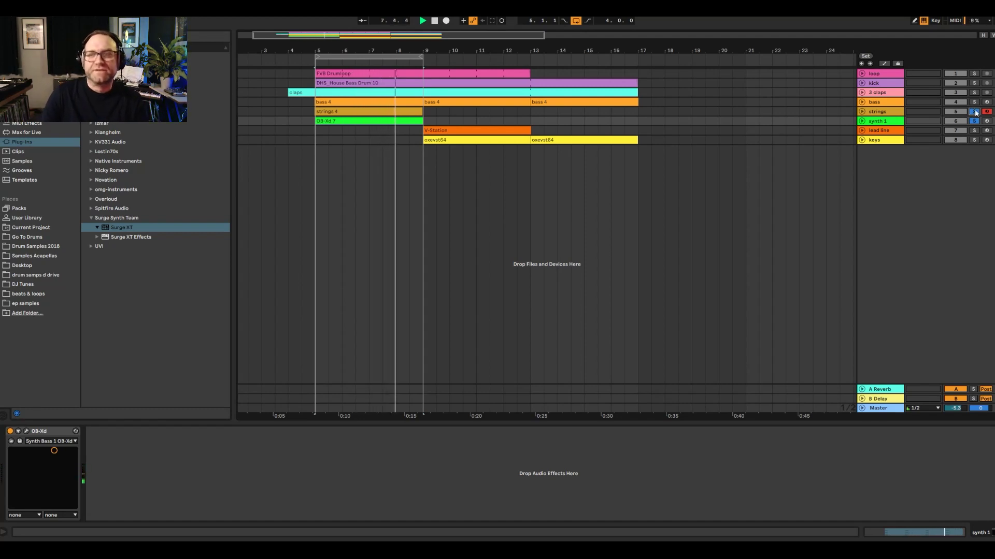
key(space)
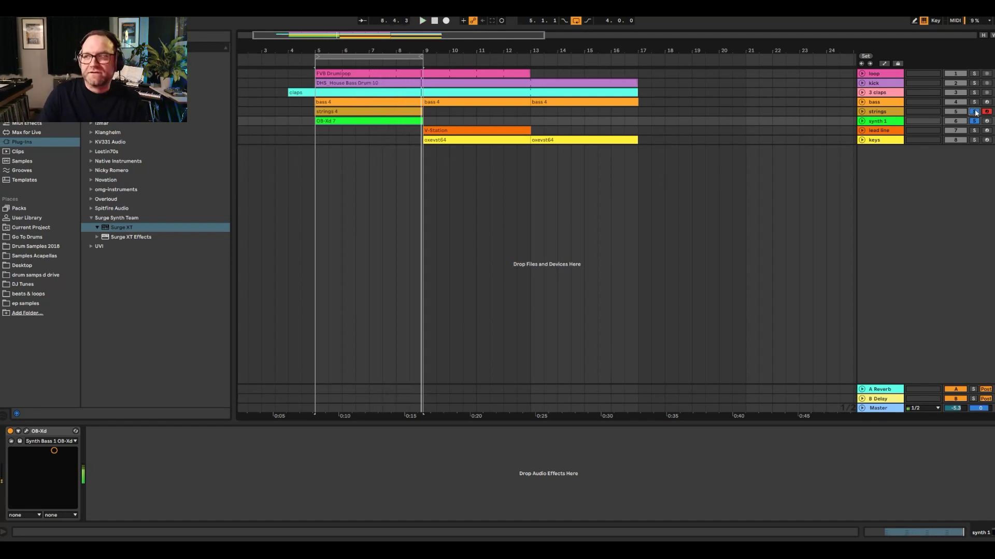
Clear the solos and play all tracks together in the bars 5 to 9 loop.
click(975, 112)
key(space)
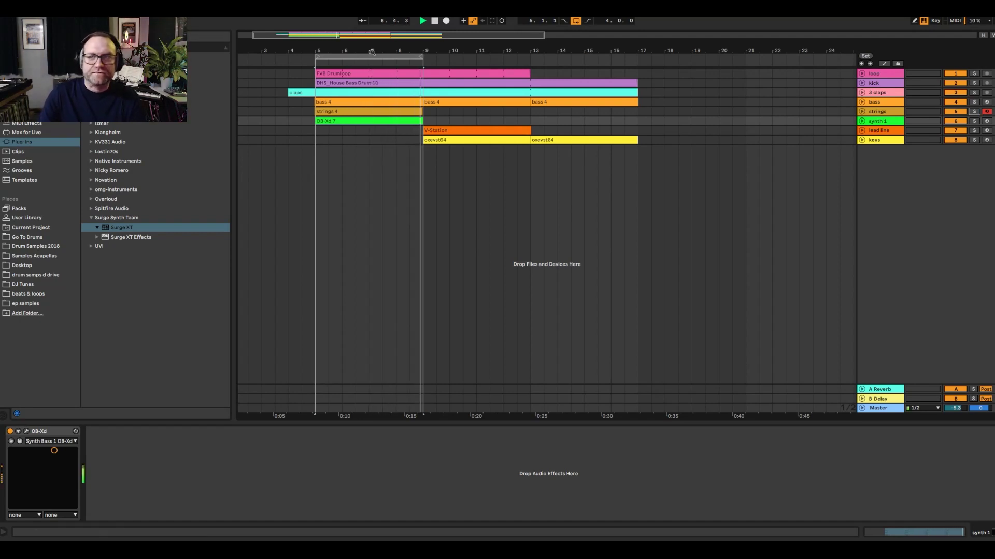
key(space)
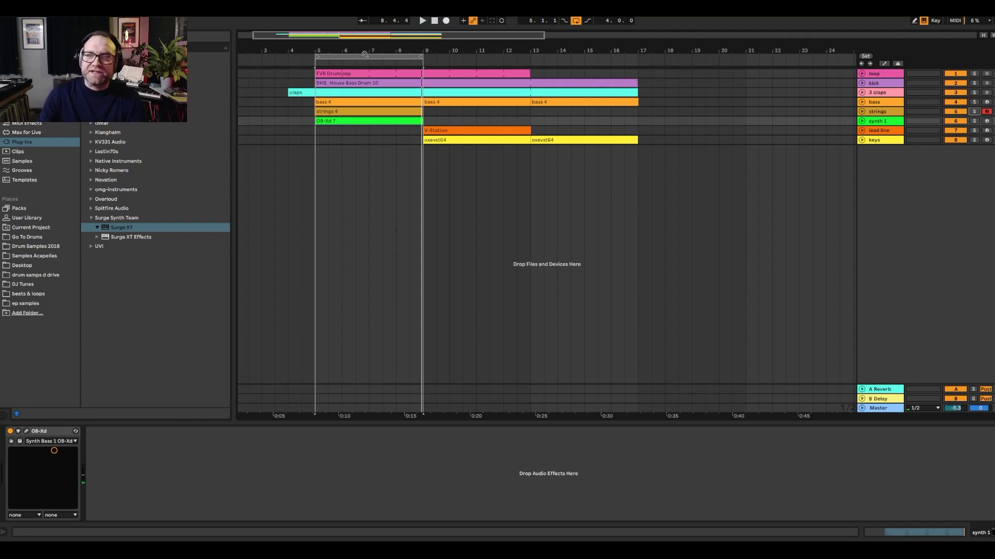
Move the loop region to bars 9 to 13 and arm the lead line track.
drag(365, 55, 472, 58)
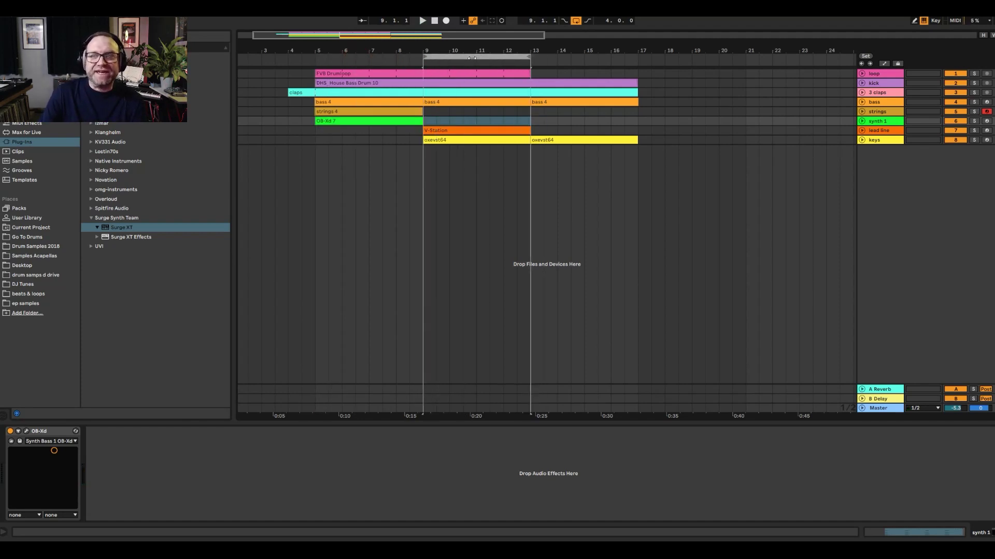
click(449, 130)
click(888, 132)
click(986, 131)
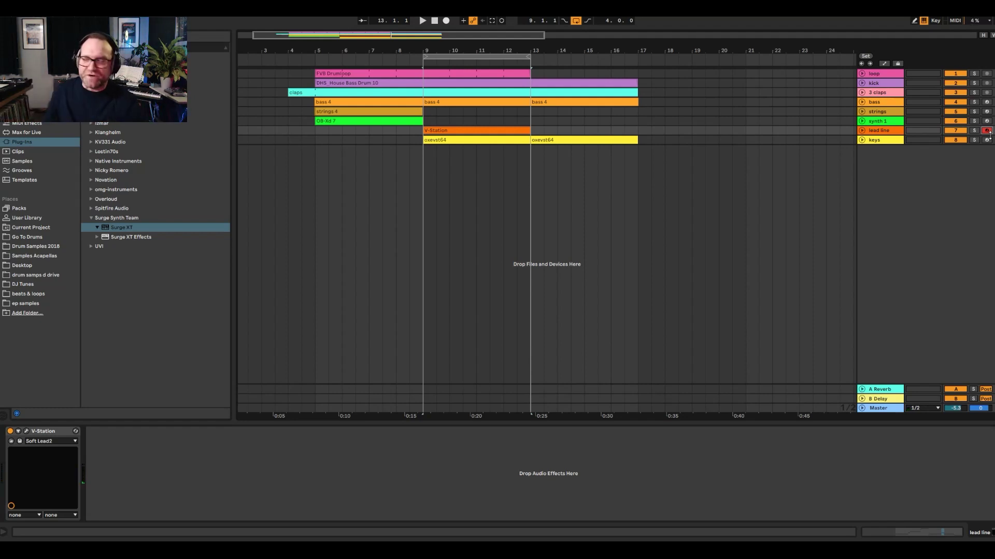
click(878, 132)
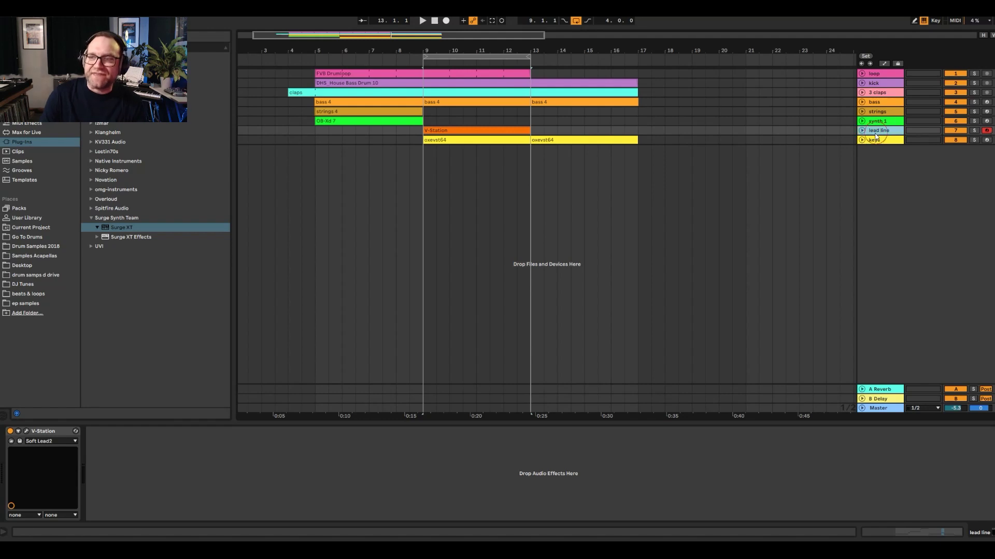
Play the arrangement from bar 9 and mute the keys track during playback.
click(420, 137)
key(space)
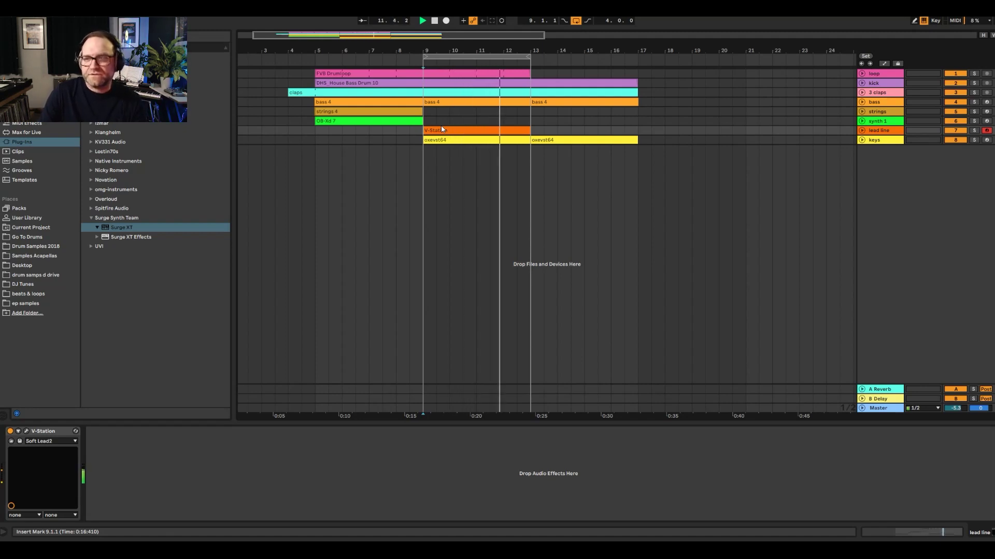
click(953, 140)
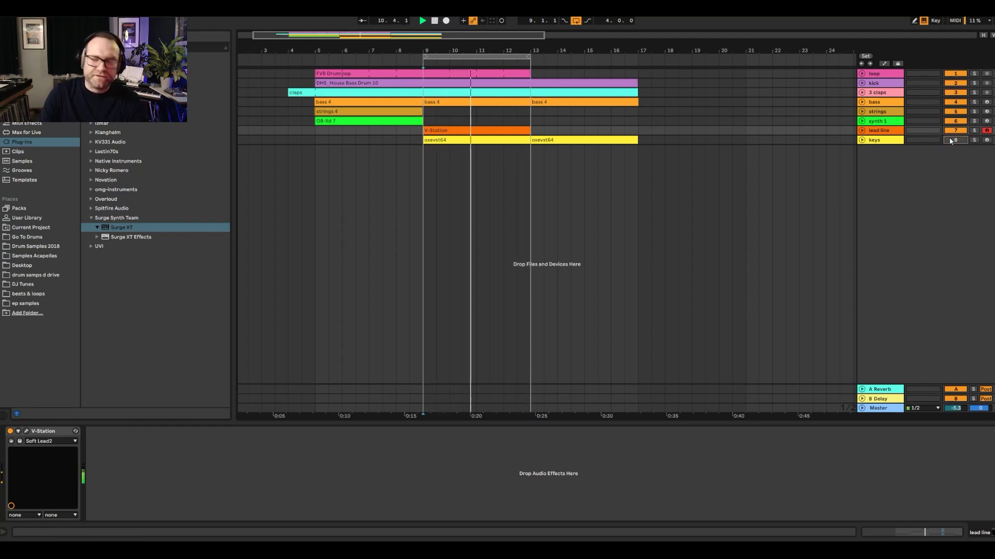
Examine the lead line track's V-Station synthesizer and its preset list, keep the Soft Lead2 preset, and close the plug-in.
click(881, 130)
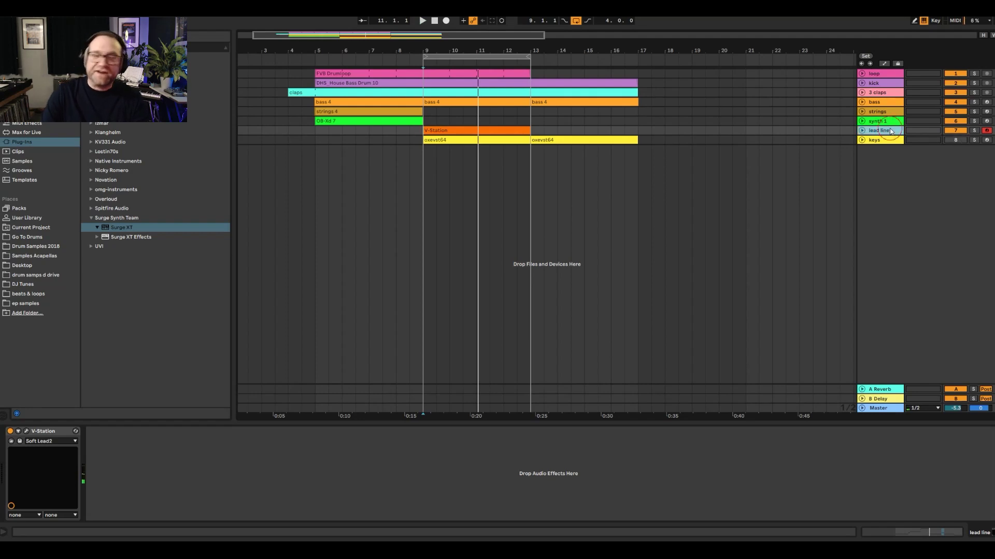
click(26, 431)
drag(162, 55, 431, 113)
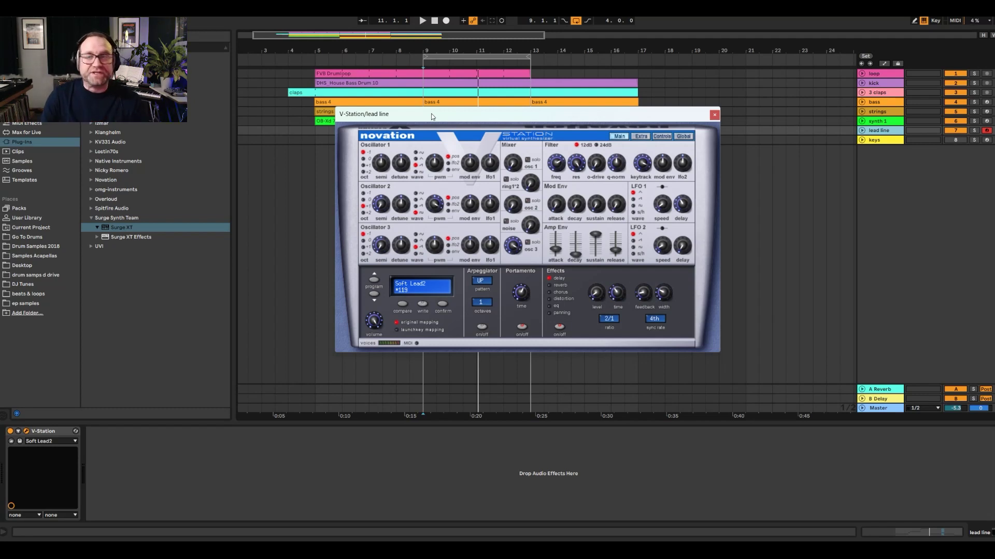
drag(431, 113, 385, 111)
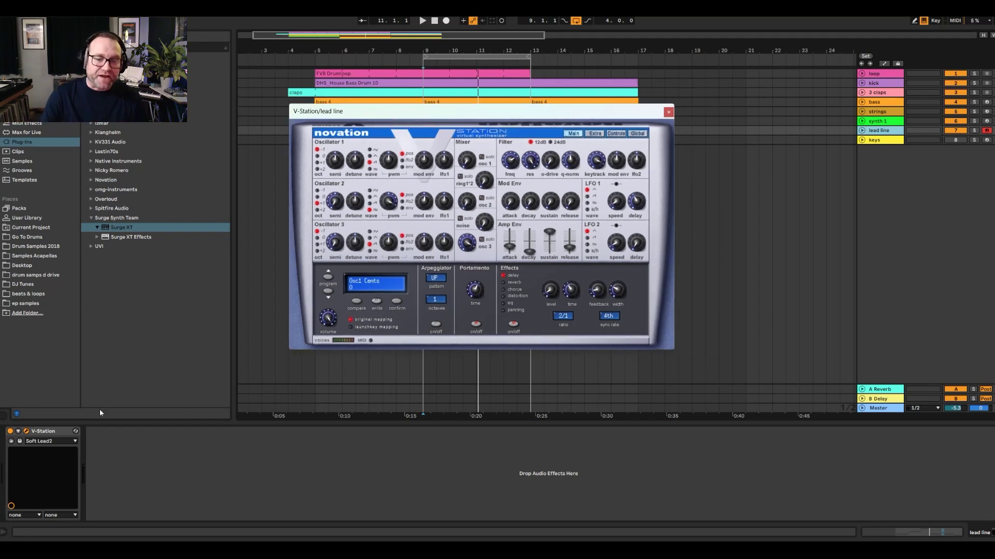
click(41, 442)
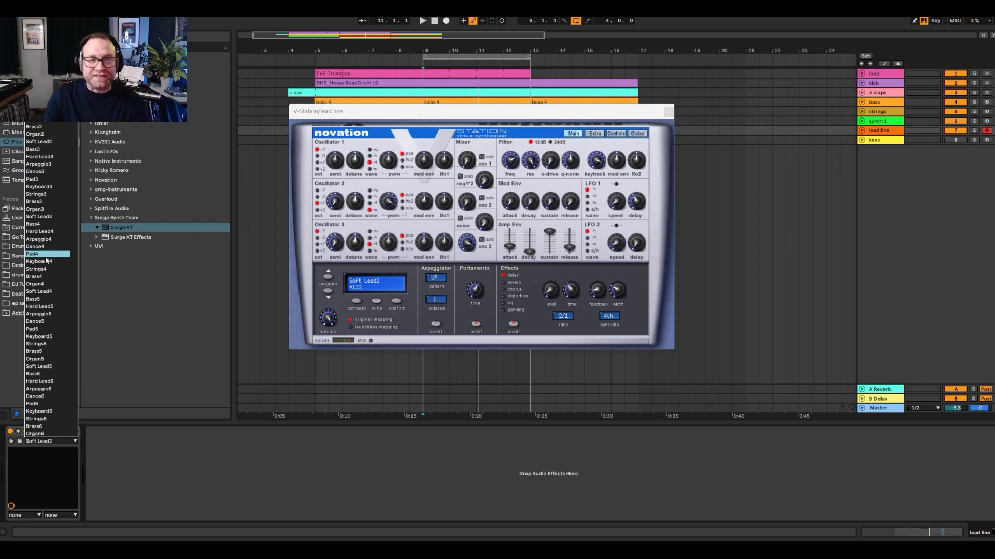
click(247, 248)
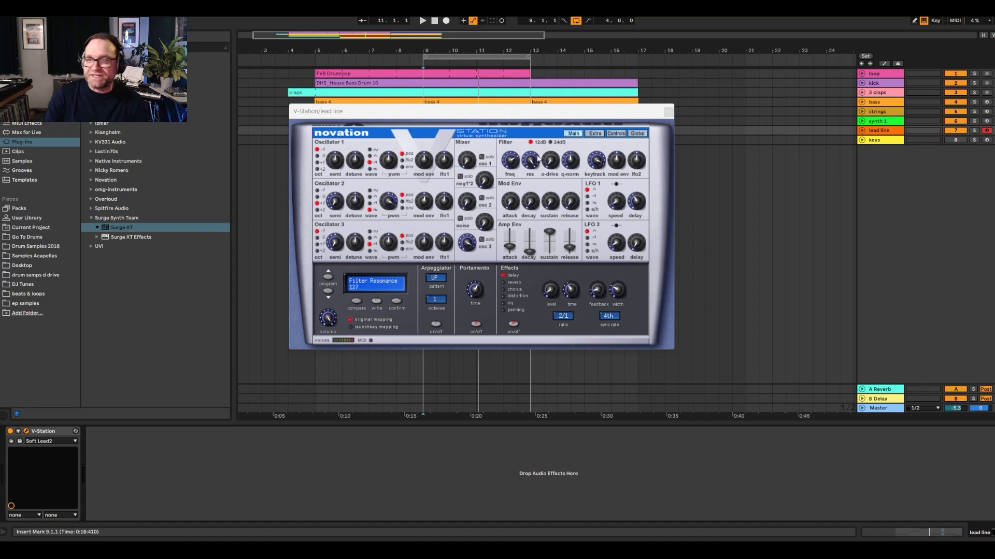
click(668, 112)
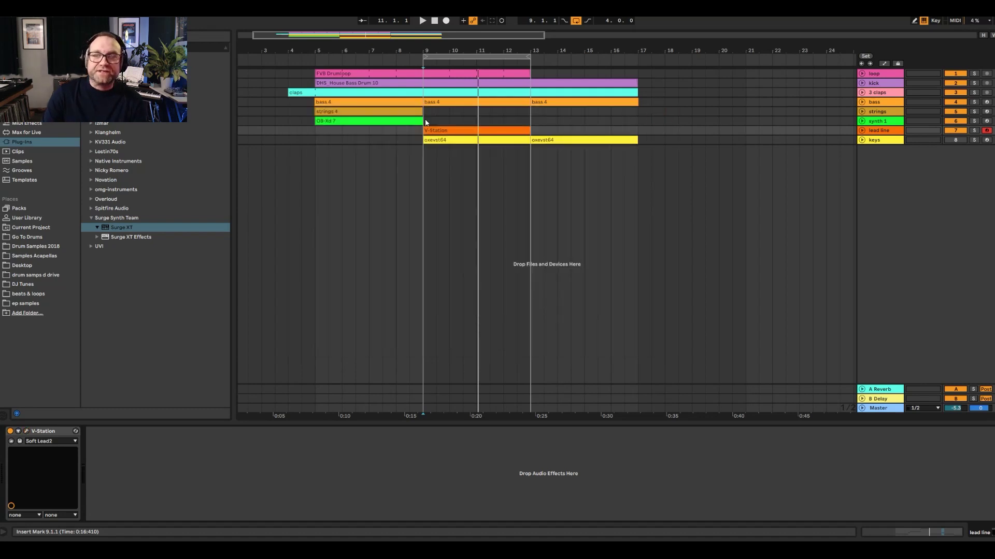
Solo the keys track, open its oxevst64 FM synthesizer and move the plug-in window over the middle of the arrangement.
click(425, 140)
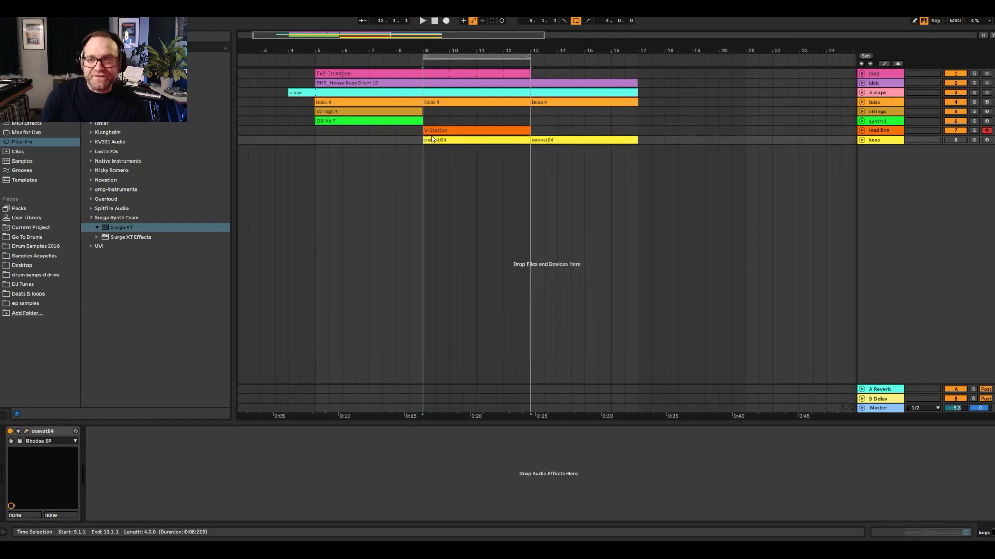
click(973, 140)
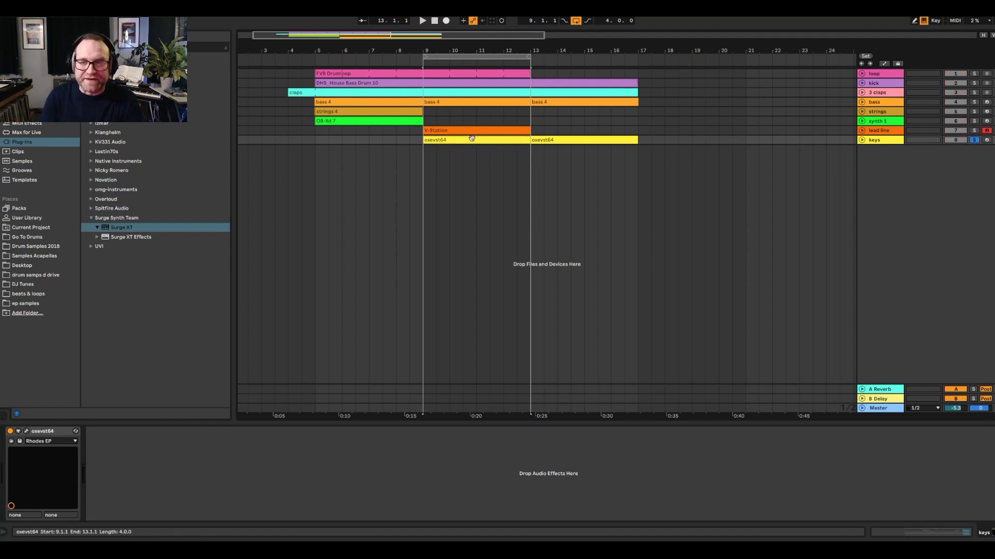
click(25, 432)
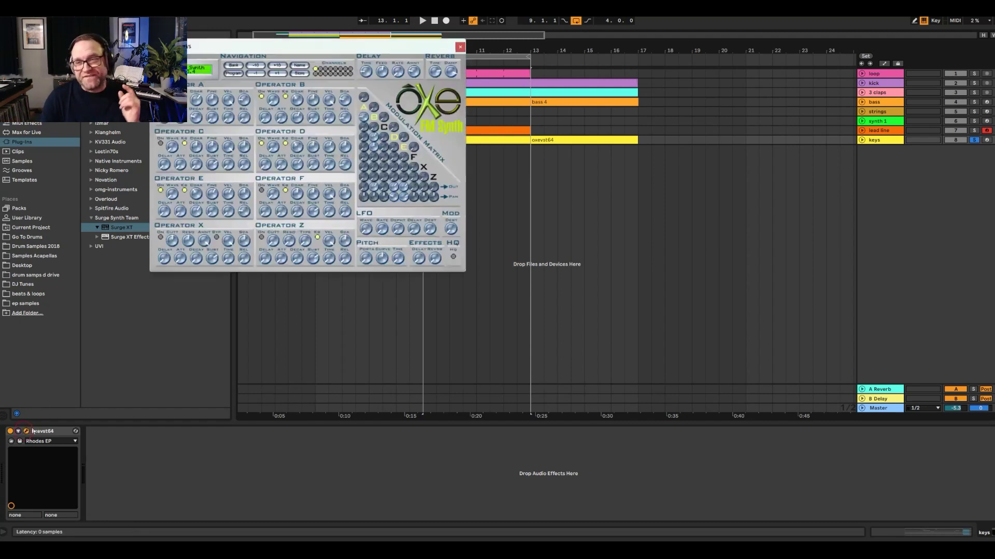
drag(307, 54, 503, 113)
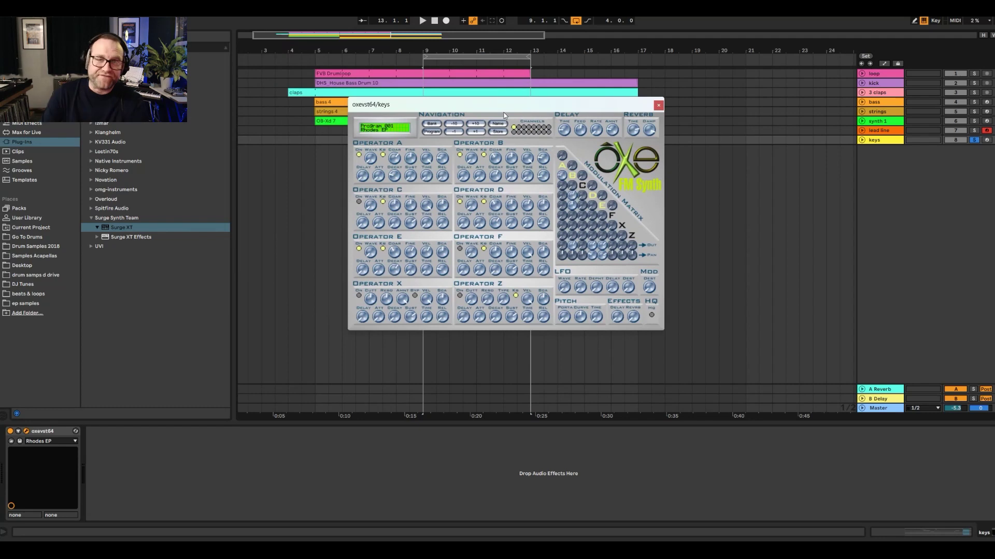
Examine the oxevst64 preset list, keep the Rhodes EP preset, and close the plug-in window.
click(50, 442)
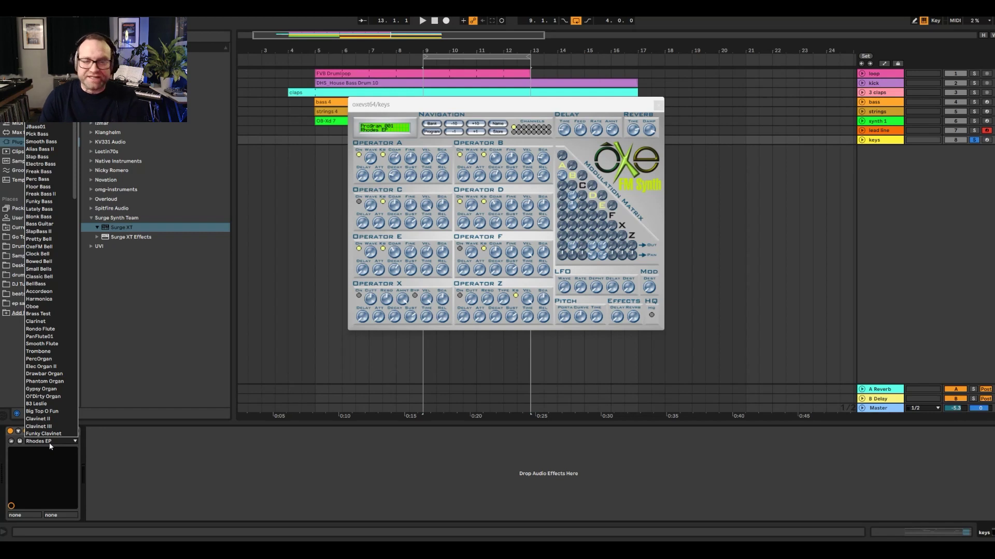
click(51, 446)
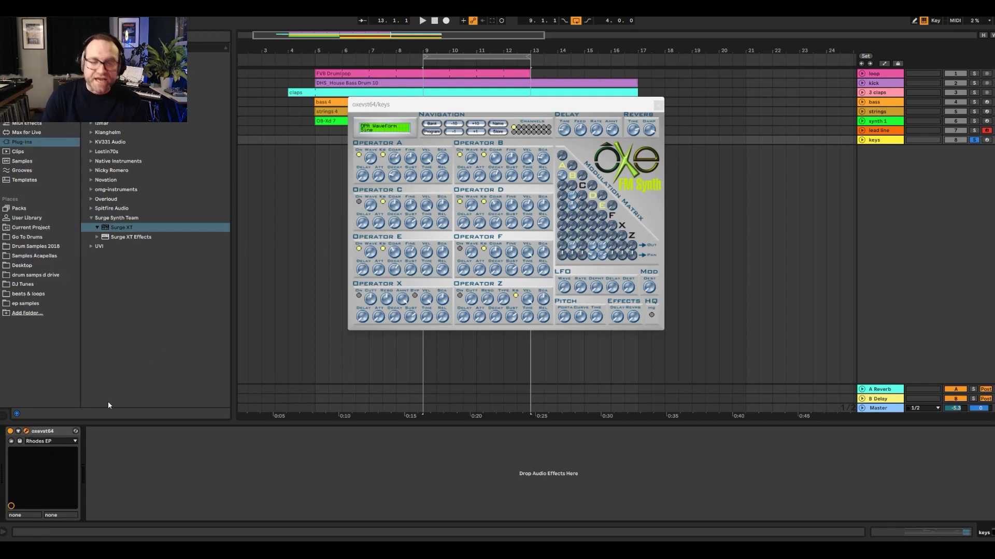
click(656, 105)
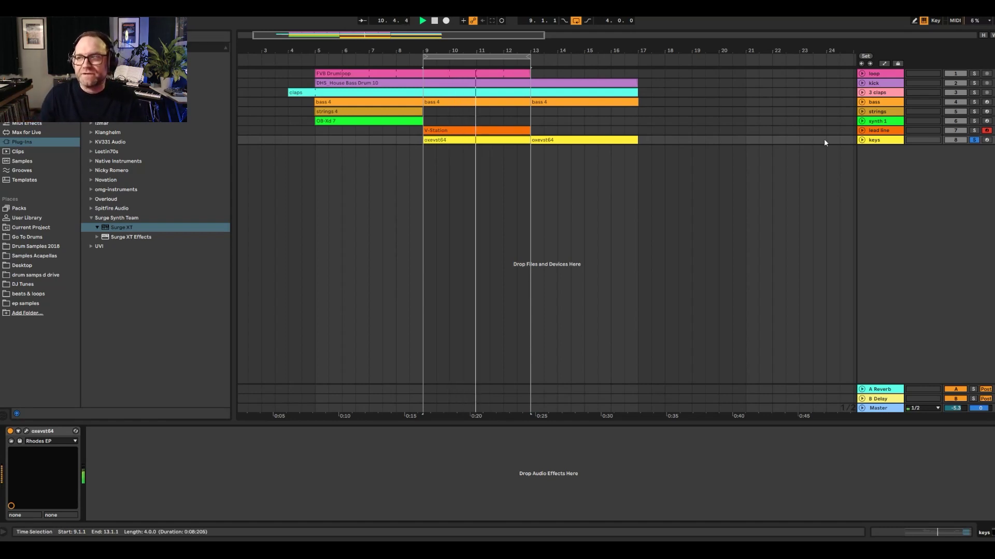
Clear the keys solo and play the keys together with the other tracks, with the lead line muted.
click(973, 141)
Extend the loop region to span bars 5 to 17 and play the arrangement from bar 5.
drag(454, 50, 405, 51)
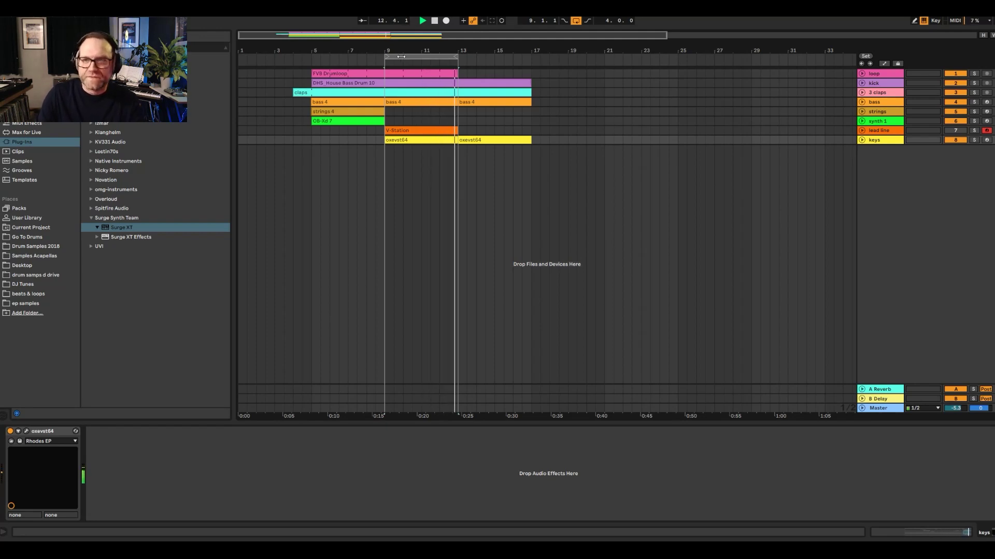
drag(391, 56, 317, 56)
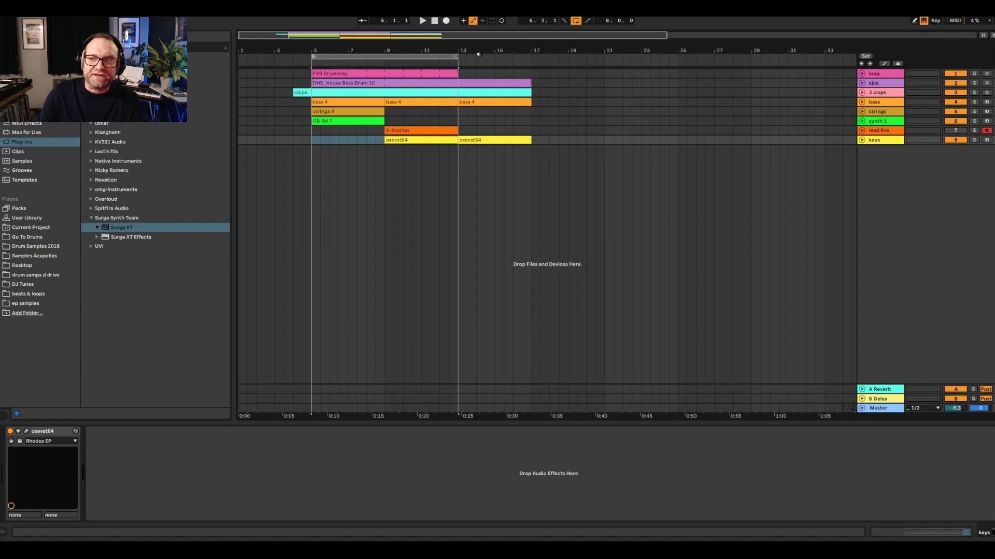
drag(456, 56, 530, 61)
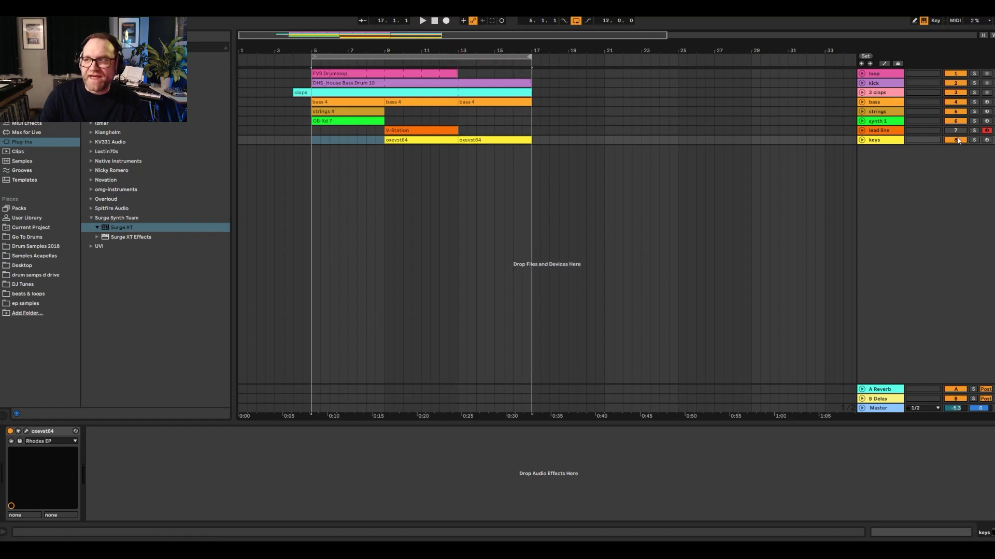
click(311, 154)
key(space)
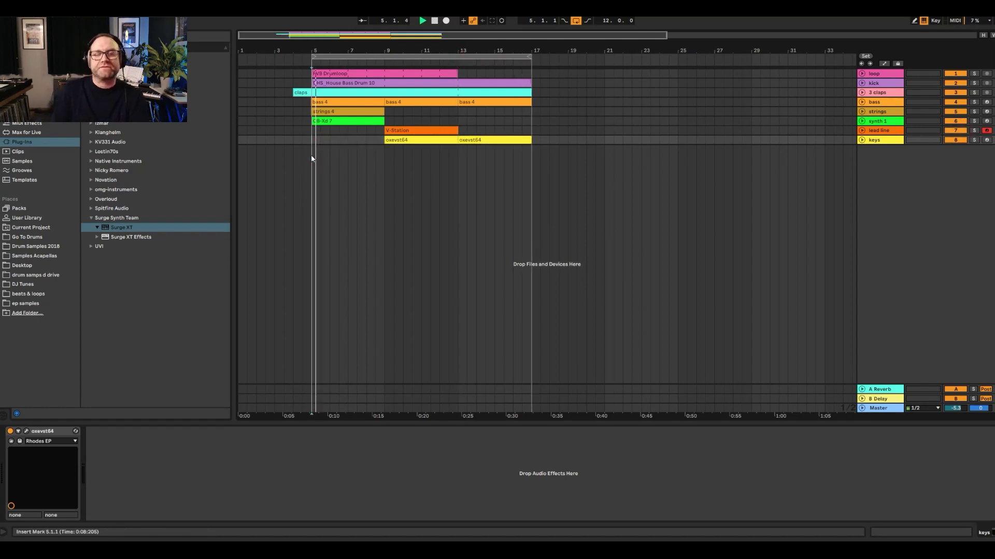